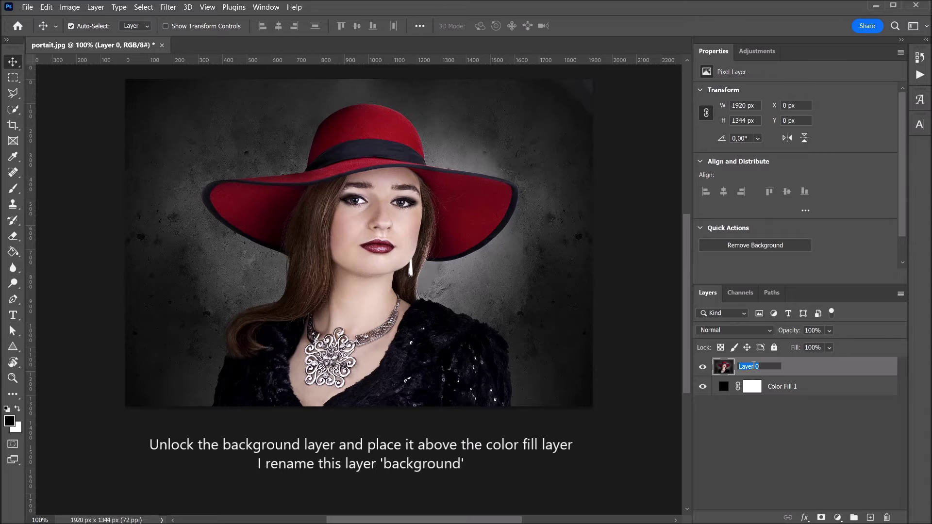
Rename the portrait layer as Background.
text(ackground)
key(Return)
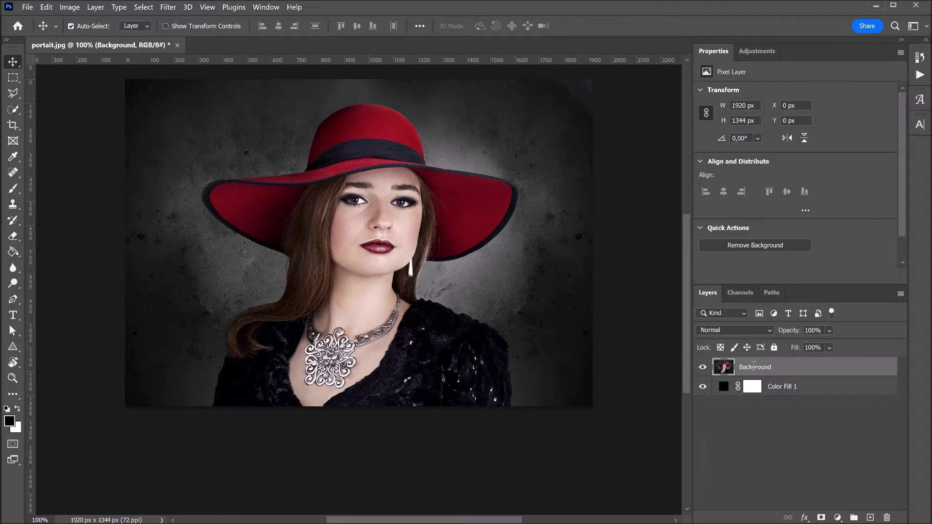
Select the woman with the Quick Selection tool's Select Subject option and copy her onto a new layer.
click(13, 111)
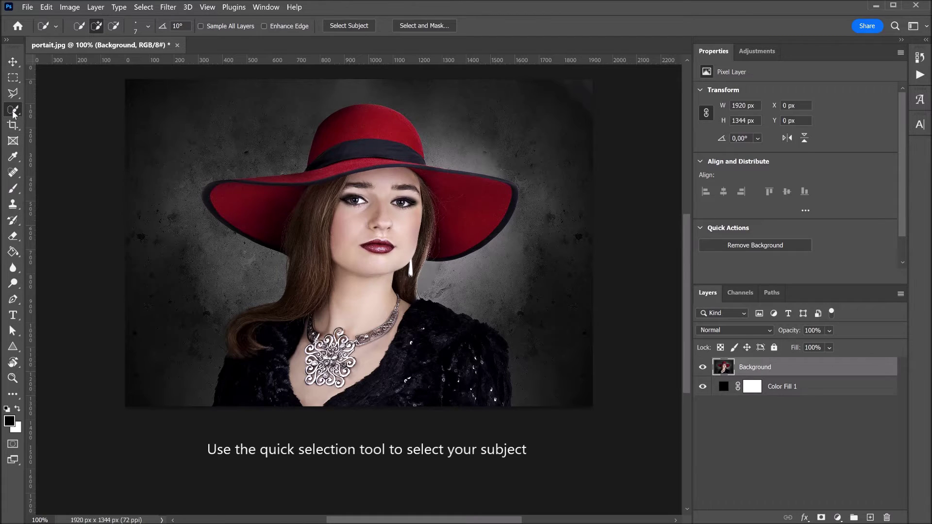
click(341, 25)
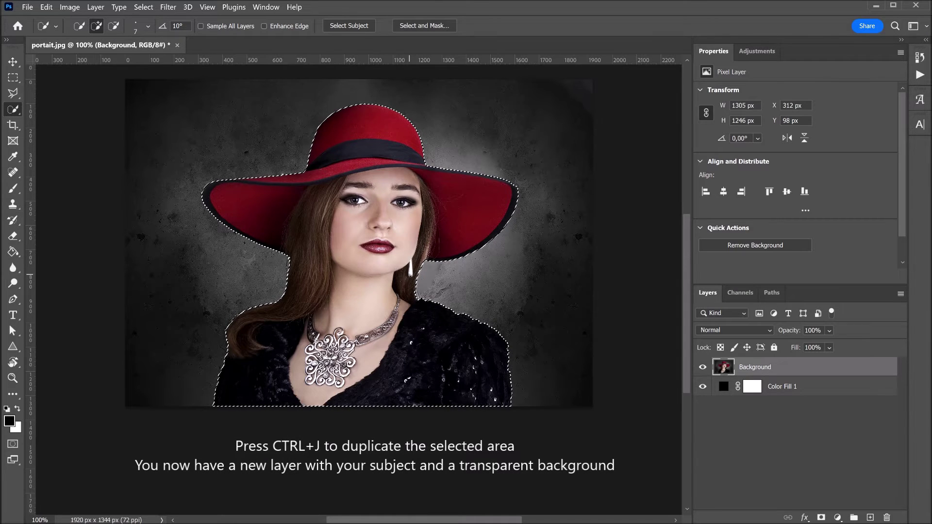
key(ctrl+j)
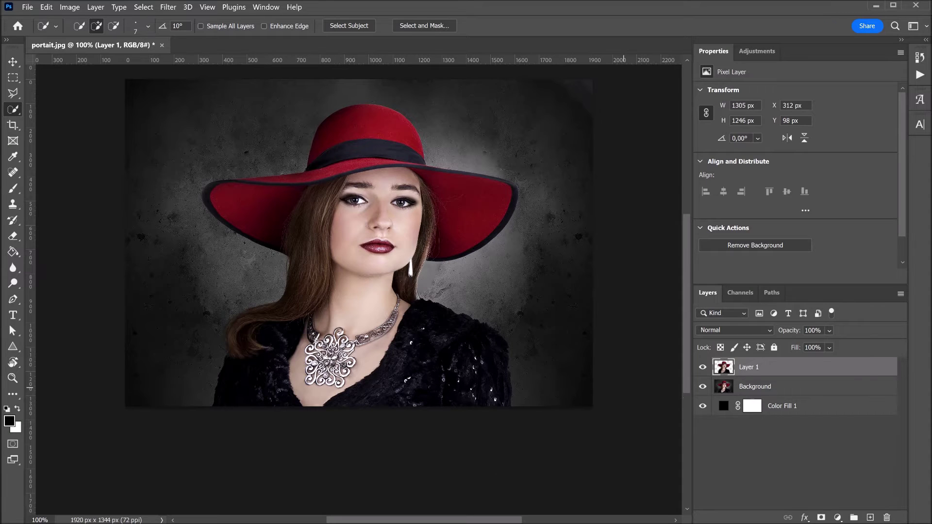
Rename the cut-out layer as Subject.
double_click(748, 367)
text(s)
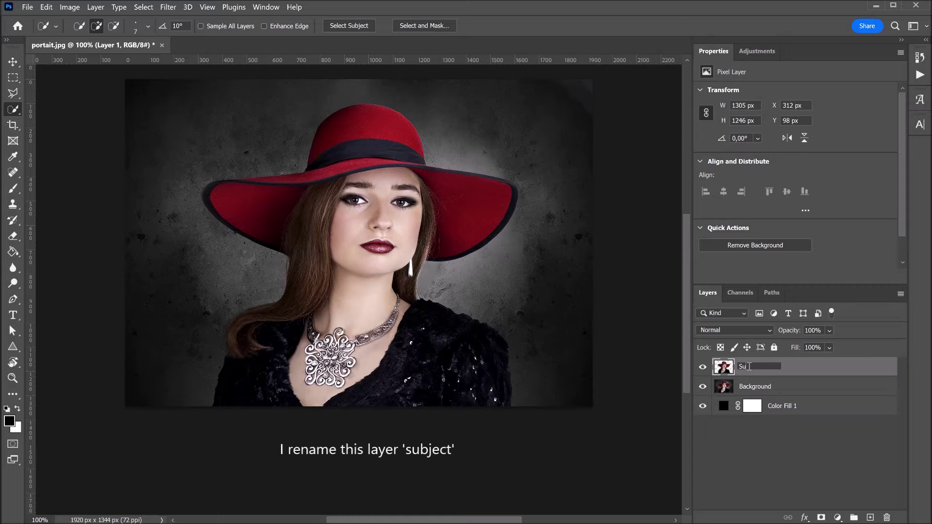
key(Return)
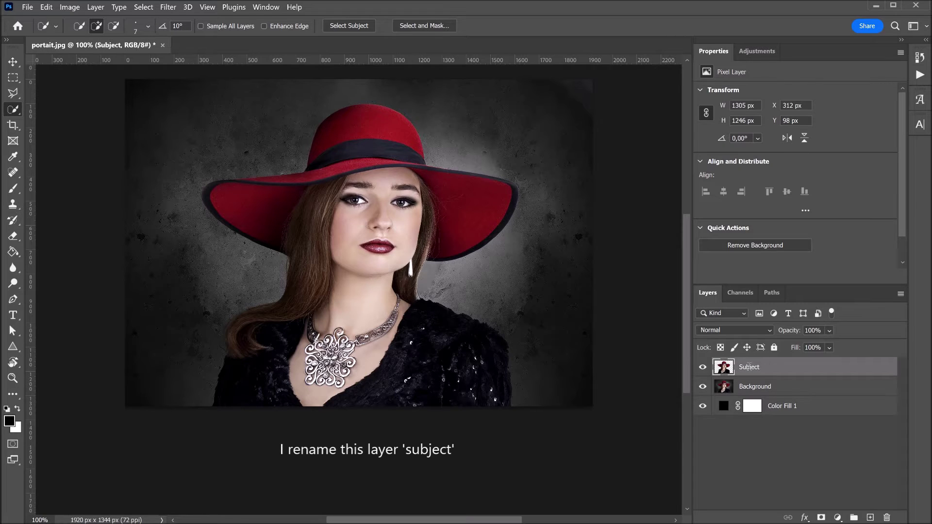
Draw an even triangle shape about 1154 by 999 px over the woman with the Triangle tool.
click(14, 348)
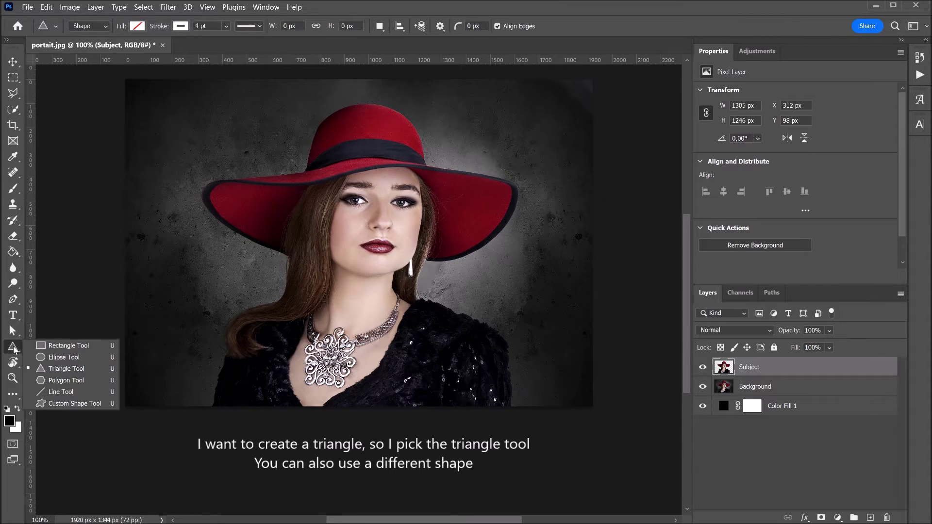
click(81, 370)
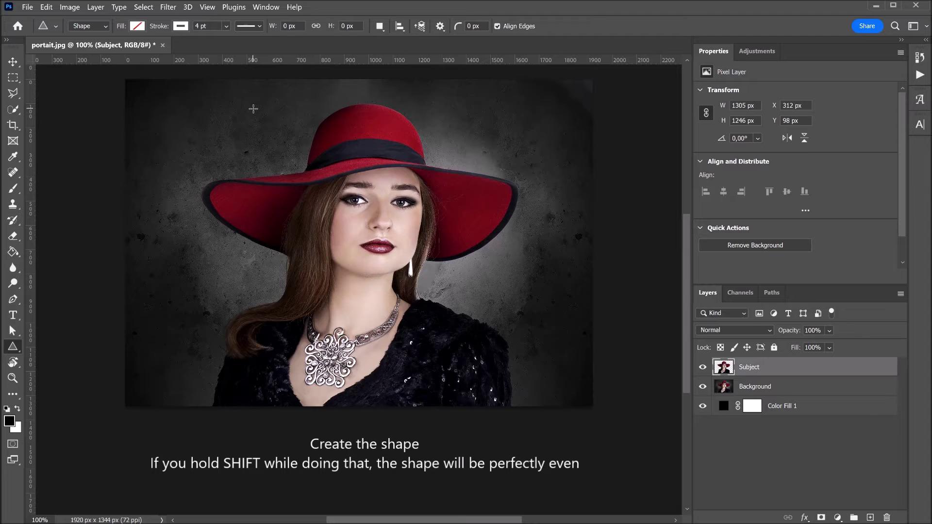
drag(253, 109, 582, 433)
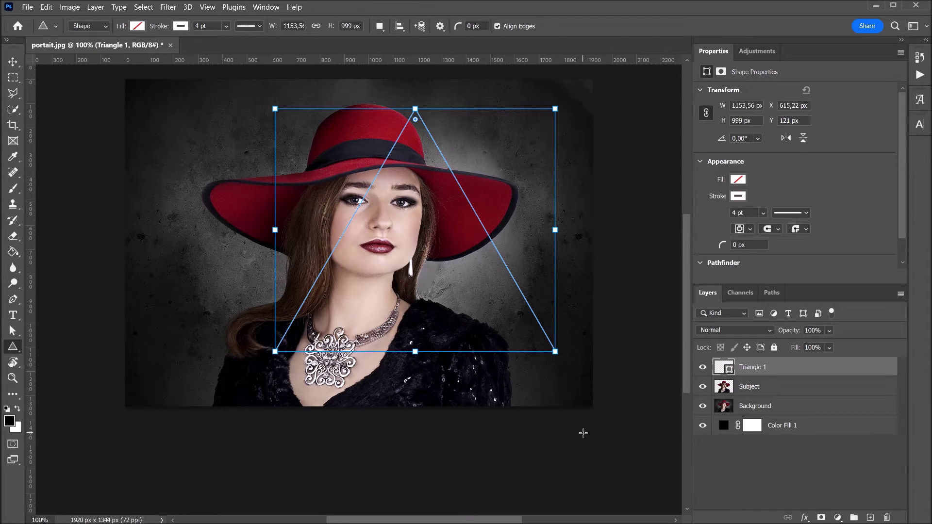
Keep the triangle in Shape mode with no fill colour and give it a white stroke.
click(107, 29)
click(107, 29)
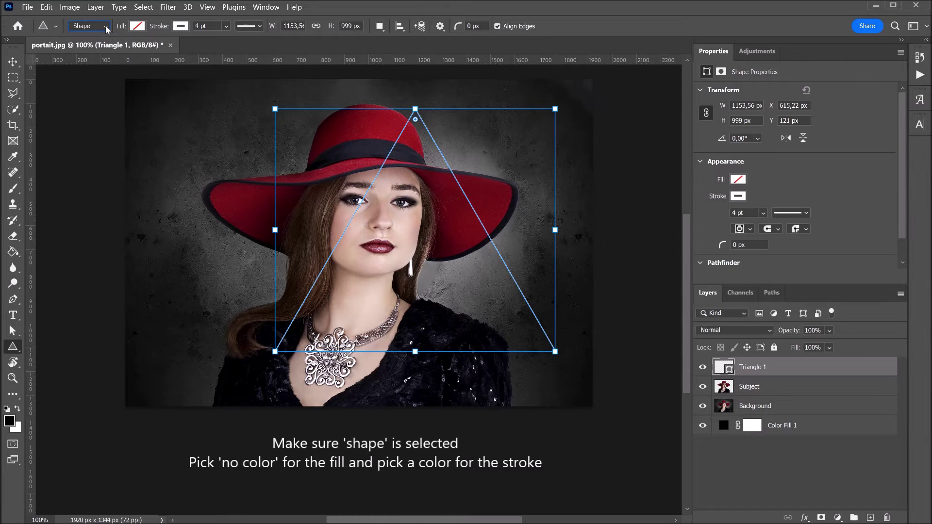
click(137, 27)
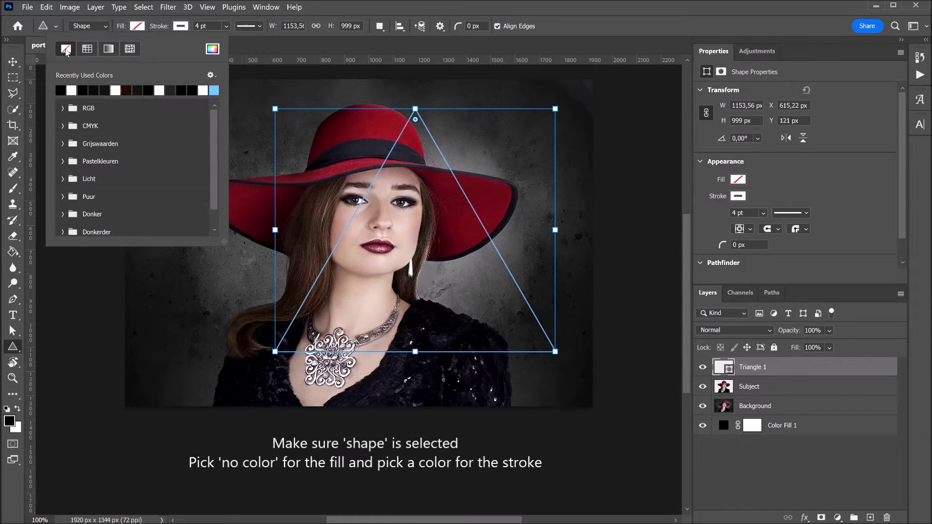
click(181, 27)
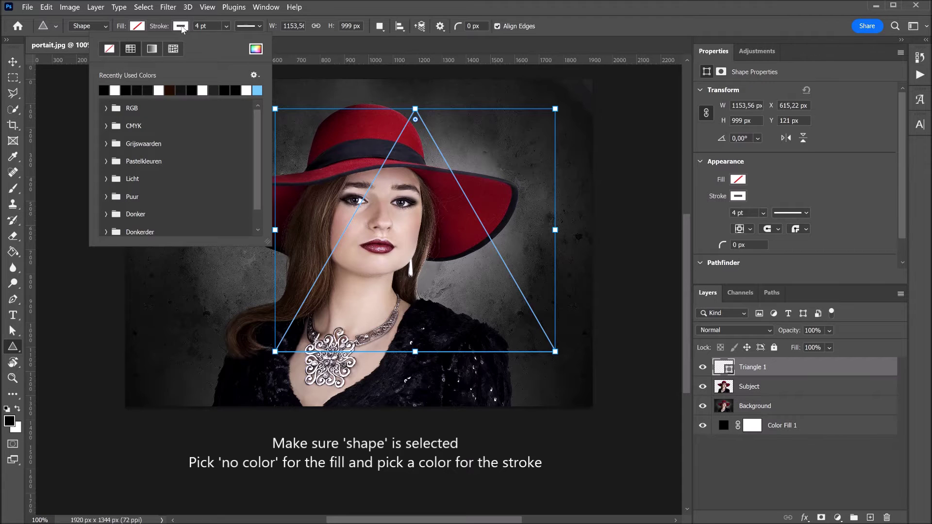
click(115, 90)
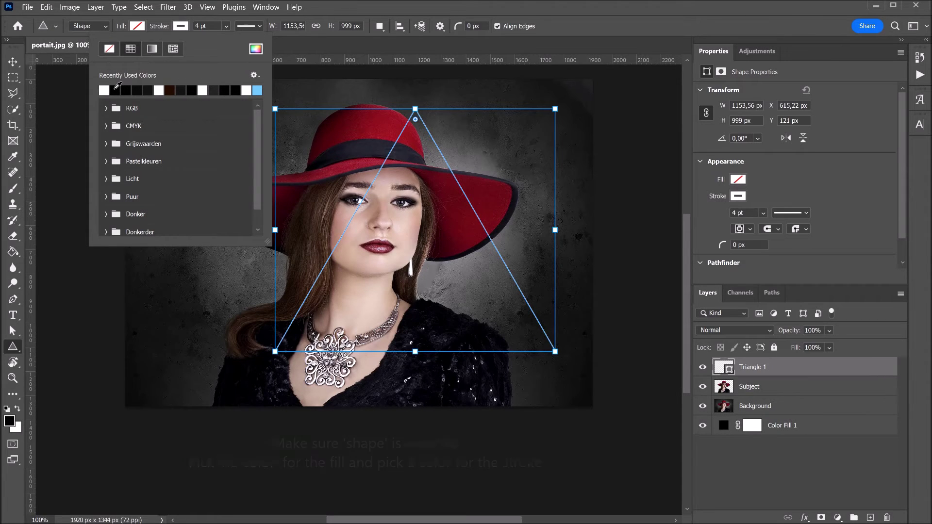
Enlarge the triangle with Free Transform to about 1495 by 1295 px and place it centred behind the hat and shoulders.
click(13, 63)
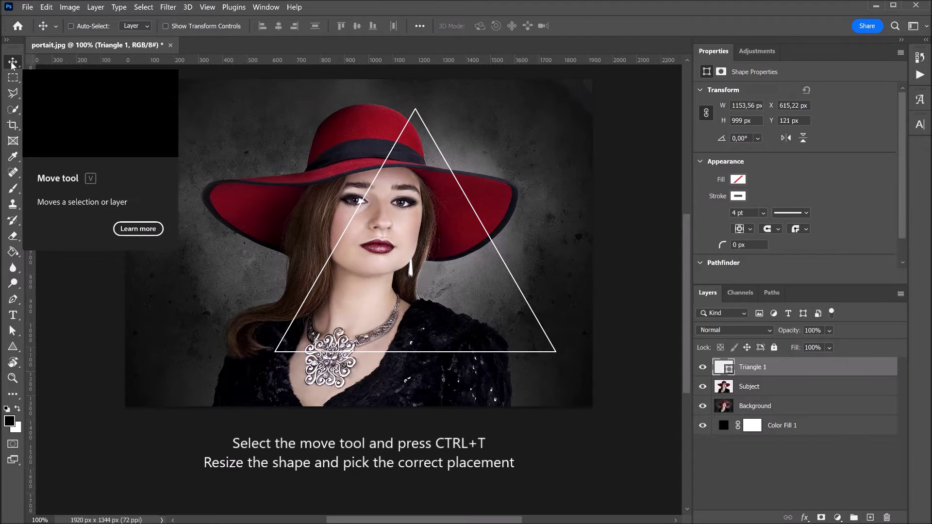
key(ctrl+t)
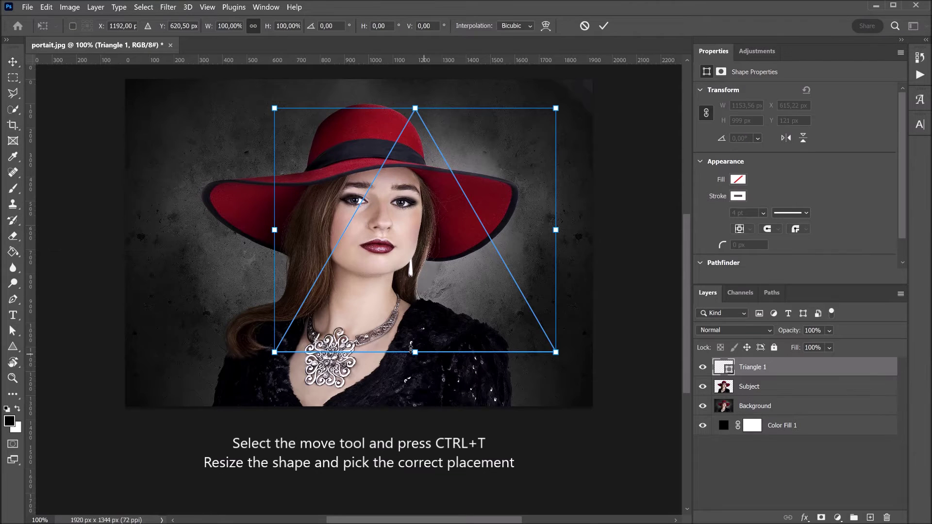
drag(415, 352, 415, 400)
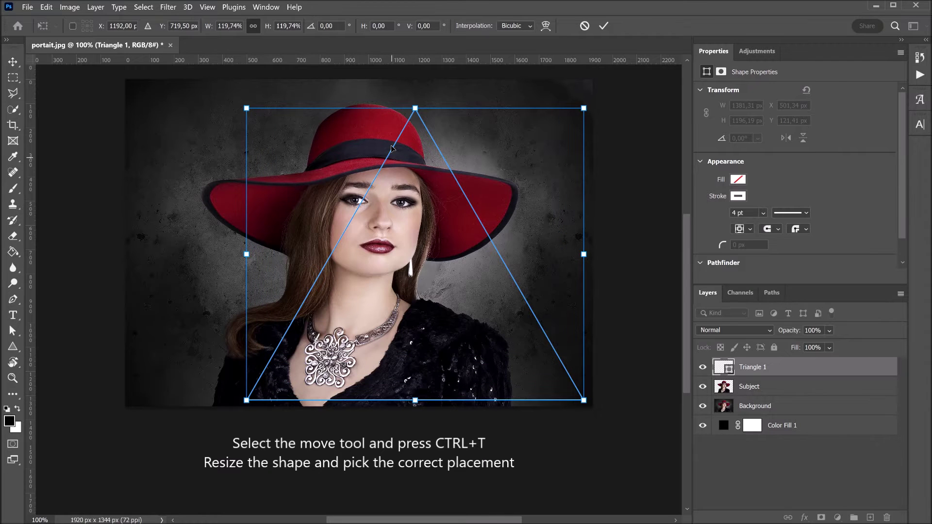
drag(416, 106, 416, 81)
drag(423, 202, 384, 200)
key(Return)
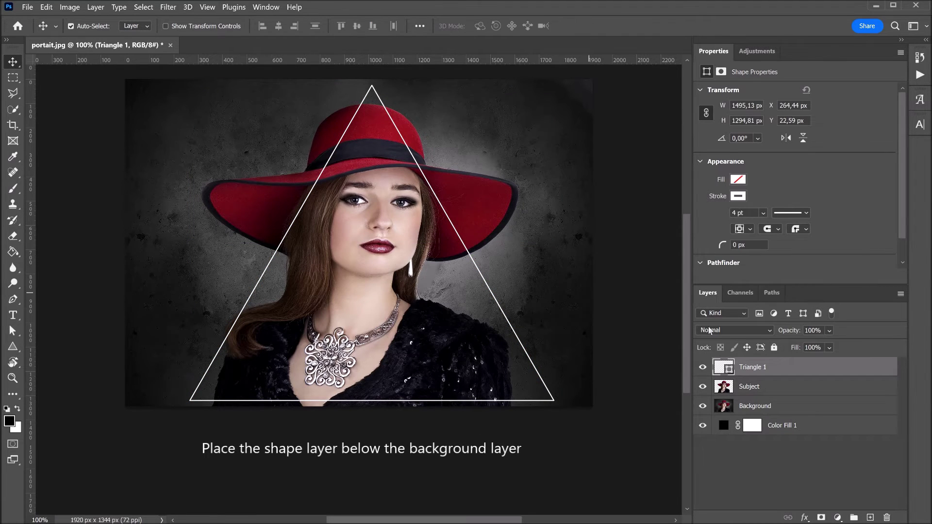
Place the triangle layer below the Background layer and mask the Background layer to the triangle's outline.
drag(789, 366, 797, 409)
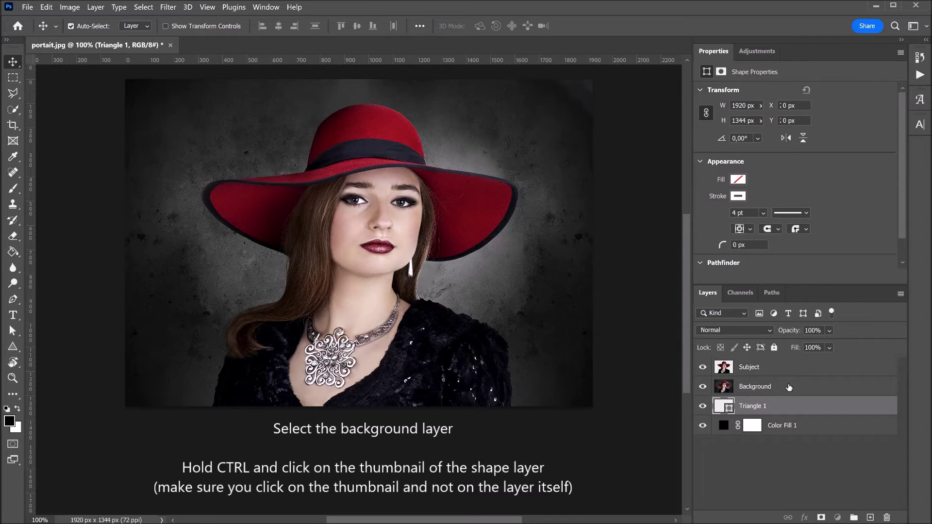
click(788, 387)
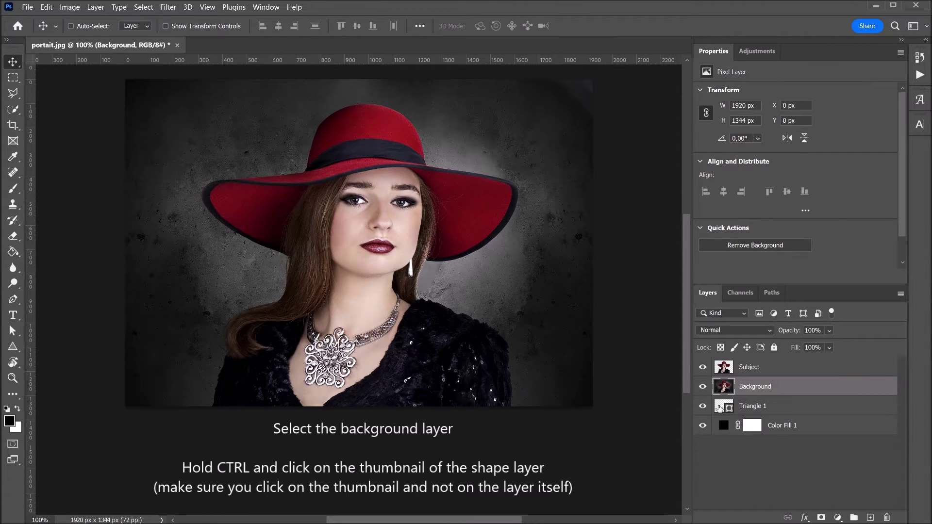
ctrl+click(721, 408)
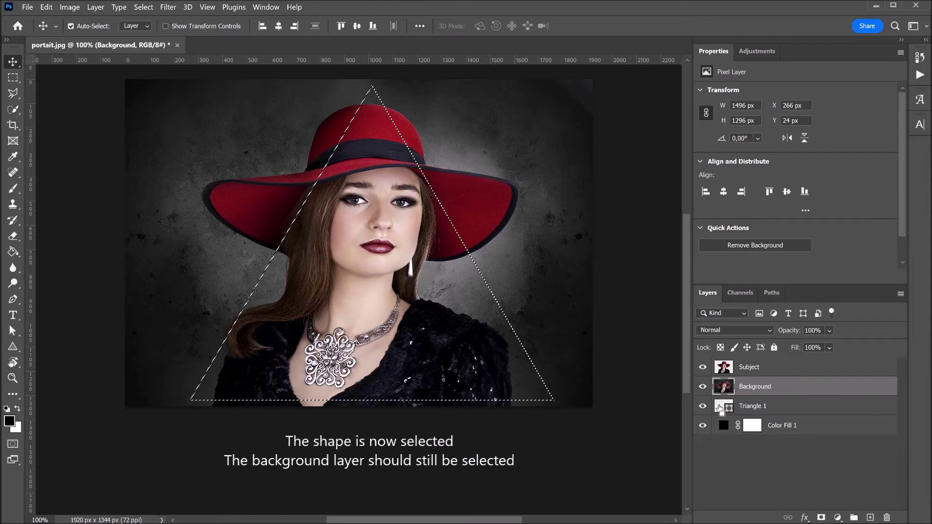
key(ctrl)
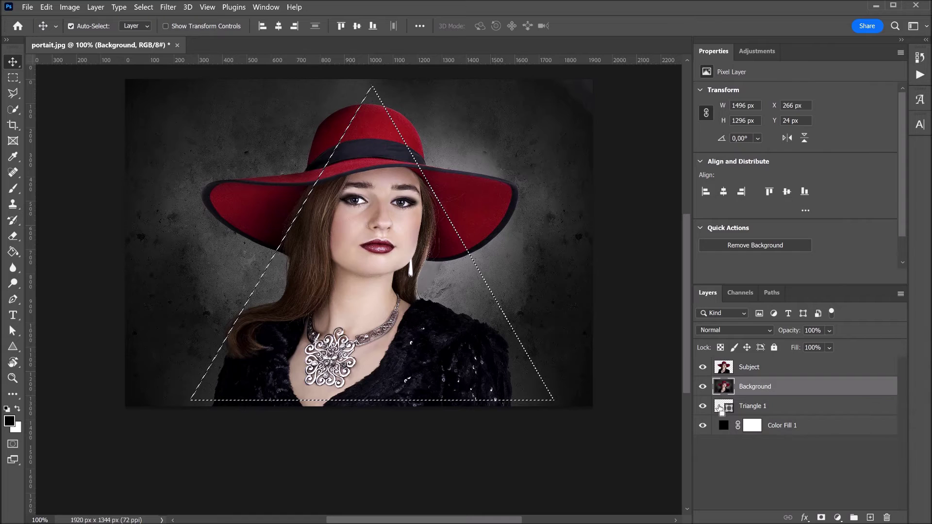
click(821, 518)
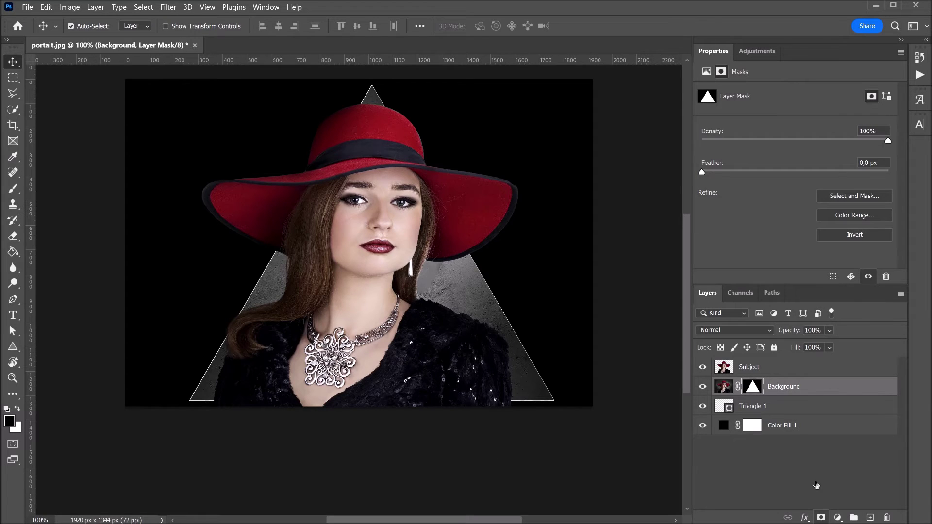
Add an empty layer mask to the Subject layer.
click(795, 370)
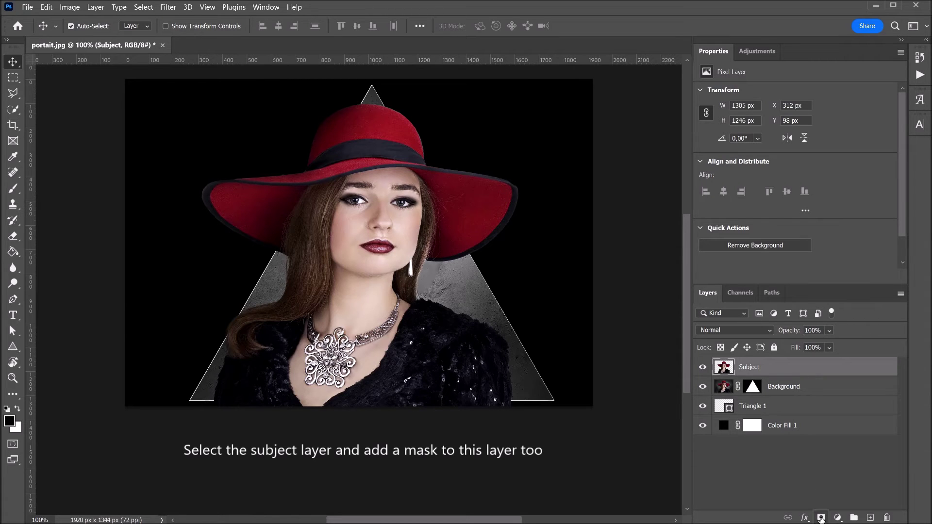
click(821, 517)
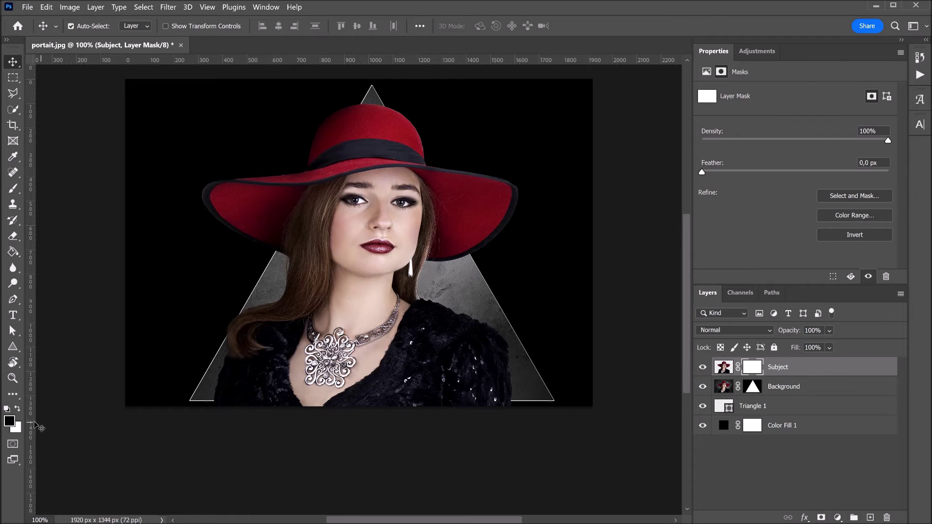
Paint the Subject mask with a black brush at 100% opacity to hide the clothing below the triangle's base.
click(10, 421)
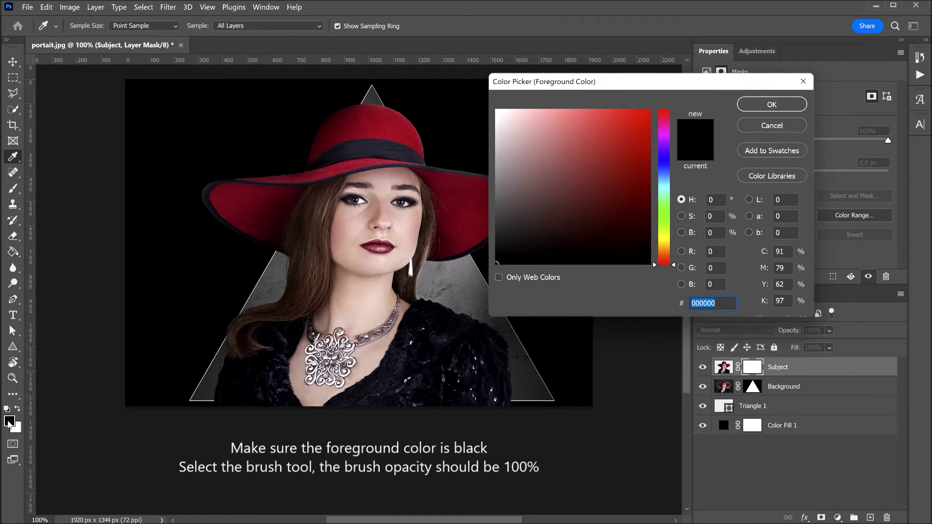
key(Return)
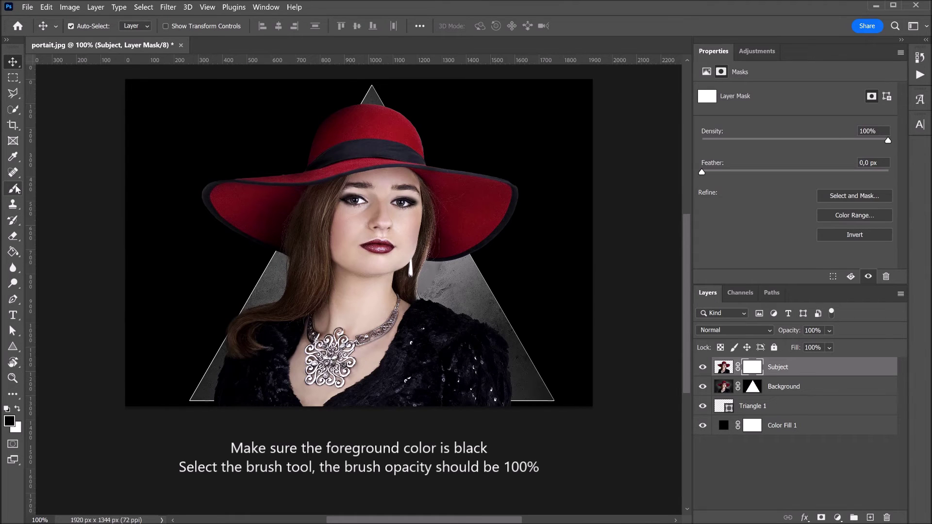
click(14, 189)
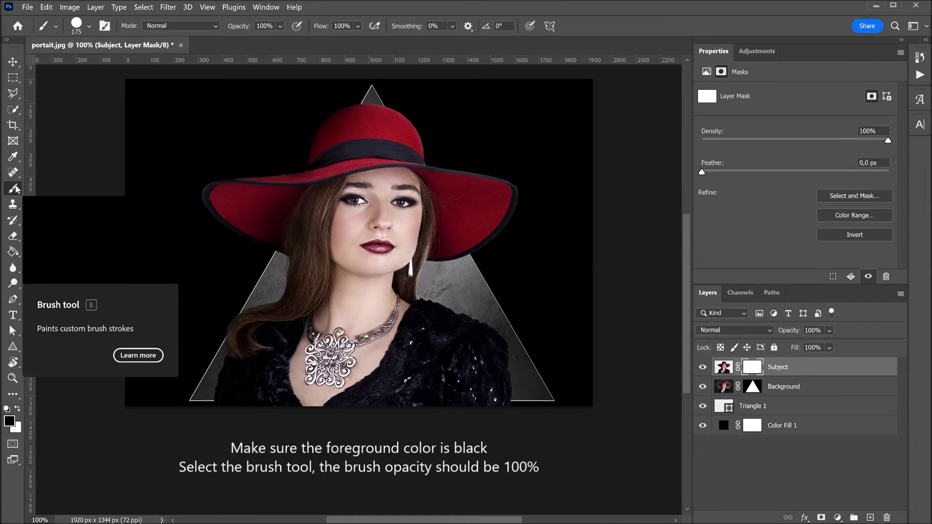
click(267, 25)
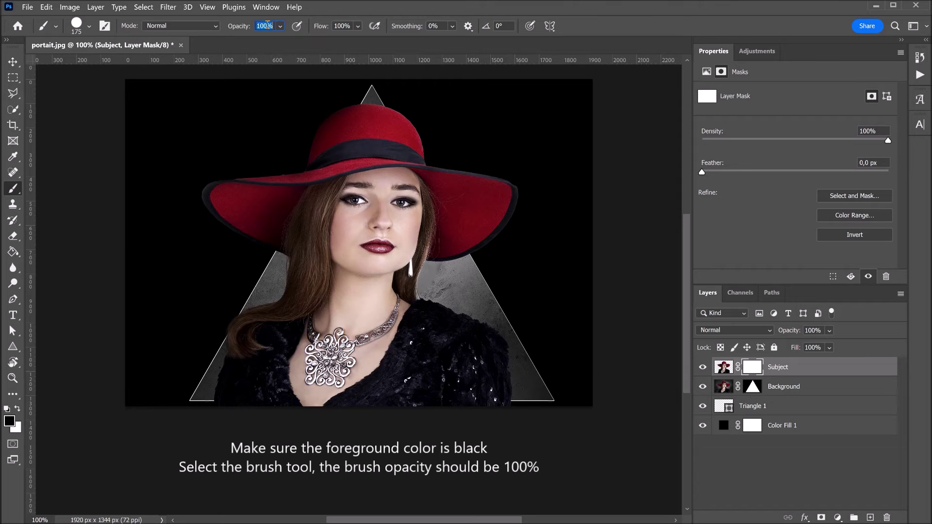
click(267, 25)
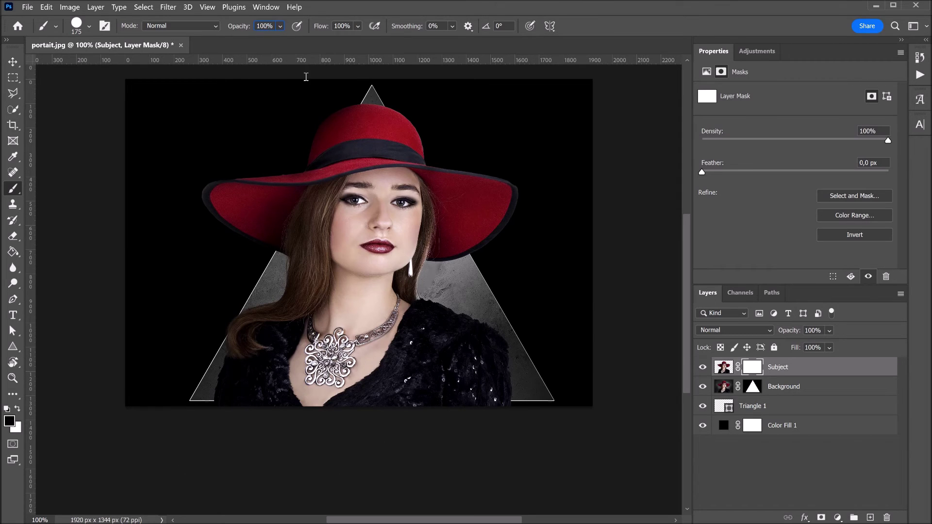
click(755, 368)
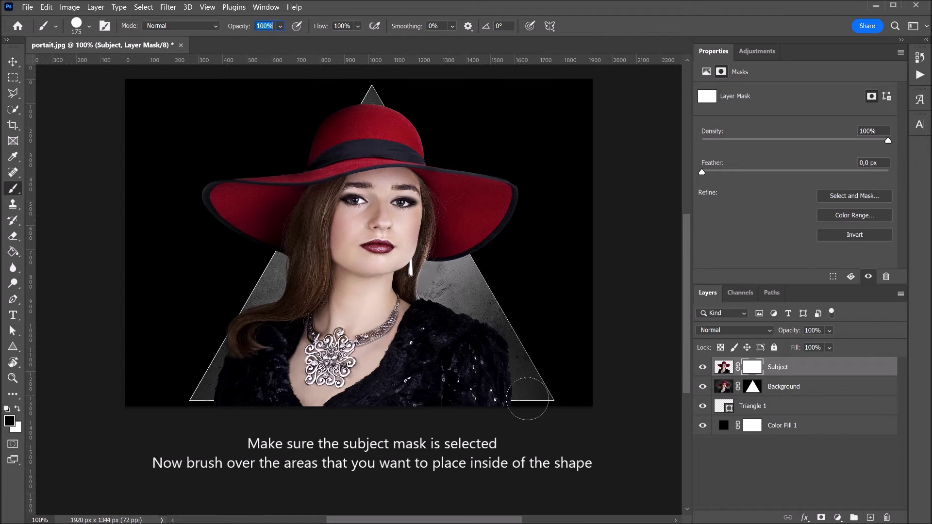
mouse_move(514, 395)
mouse_down()
mouse_move(339, 404)
mouse_move(243, 396)
mouse_move(198, 410)
mouse_up()
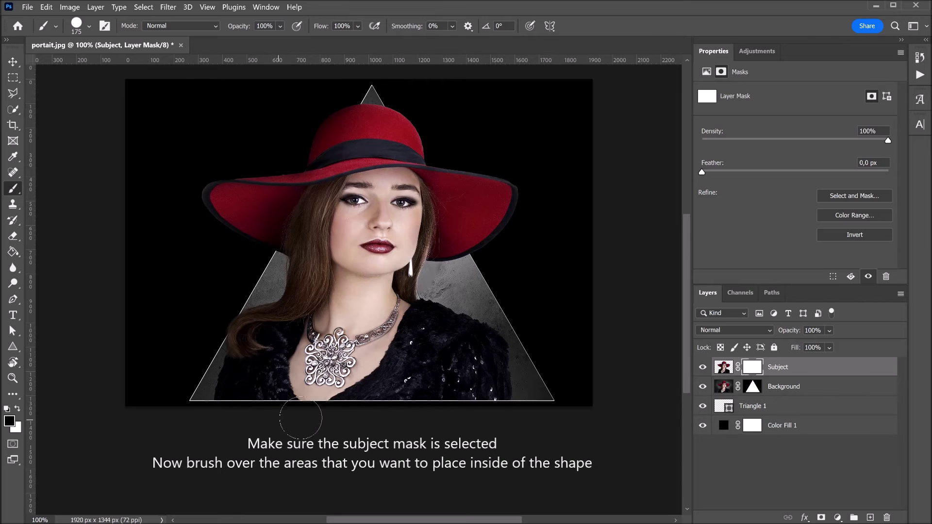
Hide the hair and sleeve outside the triangle's left side with black on the Subject mask, and restore them with white.
mouse_move(256, 323)
mouse_down()
mouse_move(233, 309)
mouse_move(197, 373)
mouse_up()
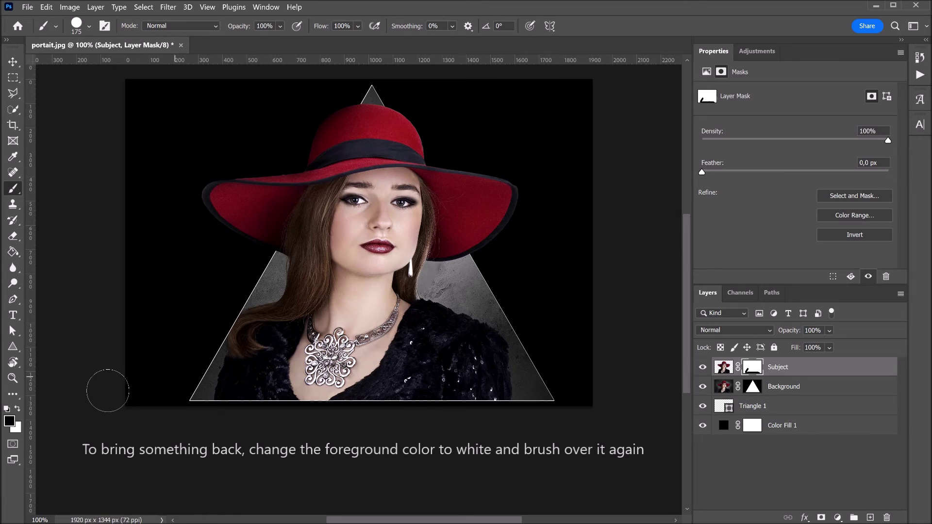
click(18, 410)
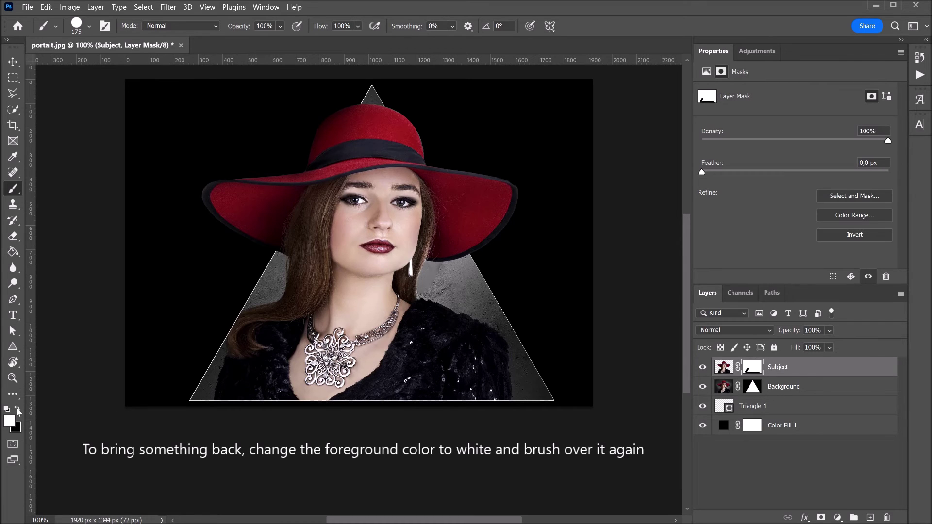
mouse_move(241, 300)
mouse_down()
mouse_move(212, 357)
mouse_move(242, 313)
mouse_up()
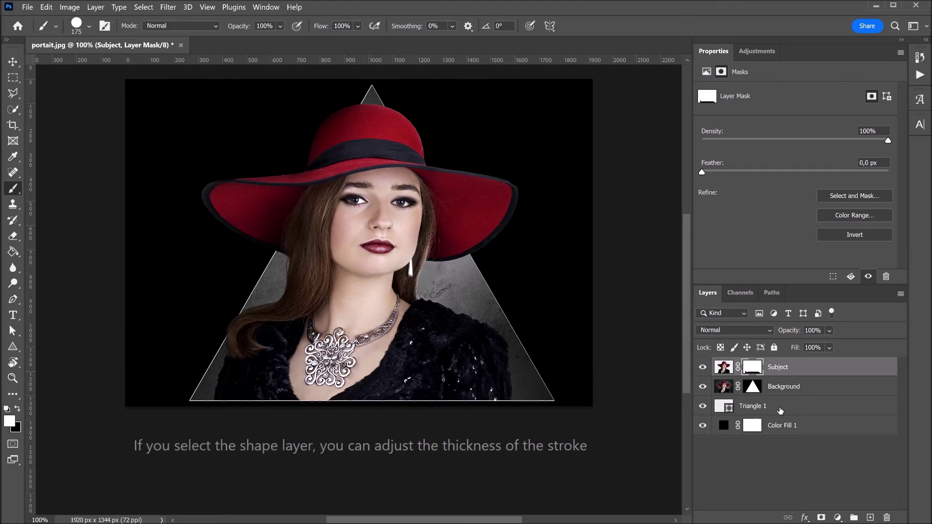
Thicken the stroke of the Triangle 1 shape, trying 10 pt and settling on 20 pt.
click(783, 407)
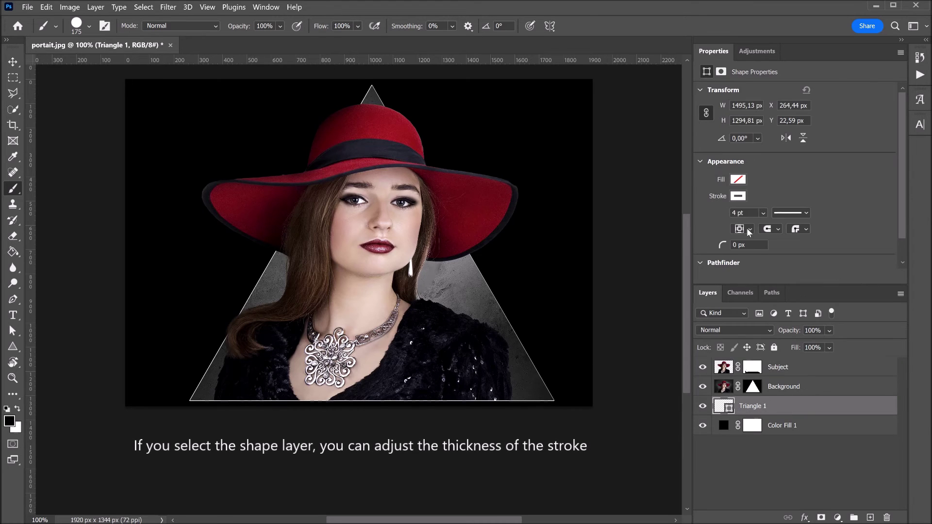
text(10)
key(Return)
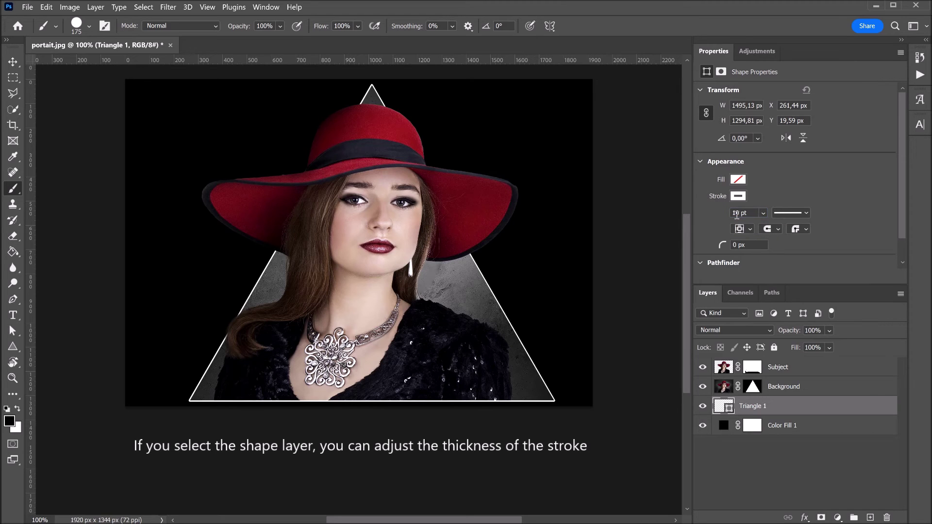
text(20)
key(Return)
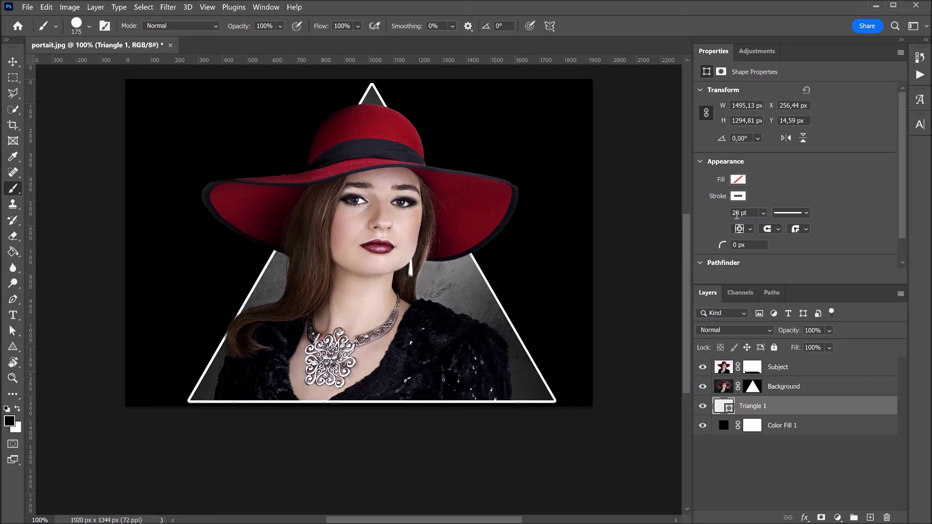
Try the dashed and dotted stroke types on the triangle's outline and return it to a solid line.
click(806, 213)
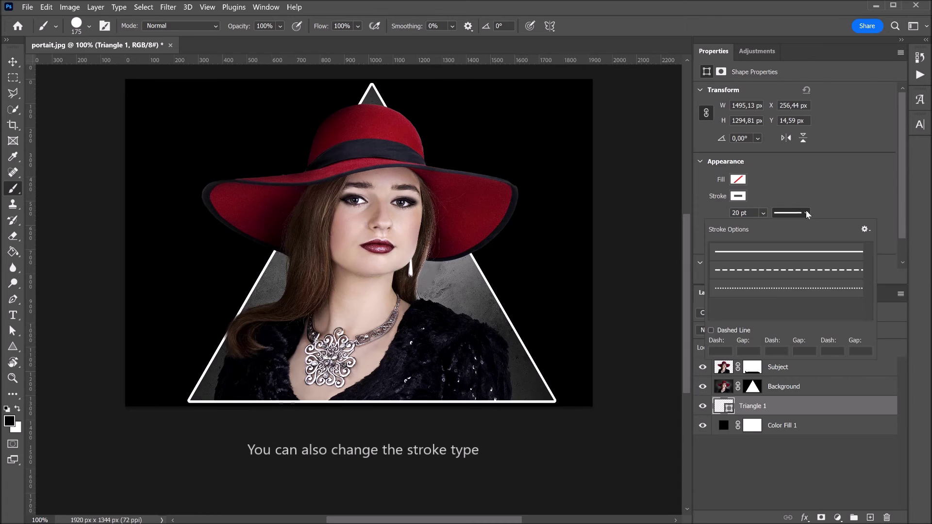
click(807, 272)
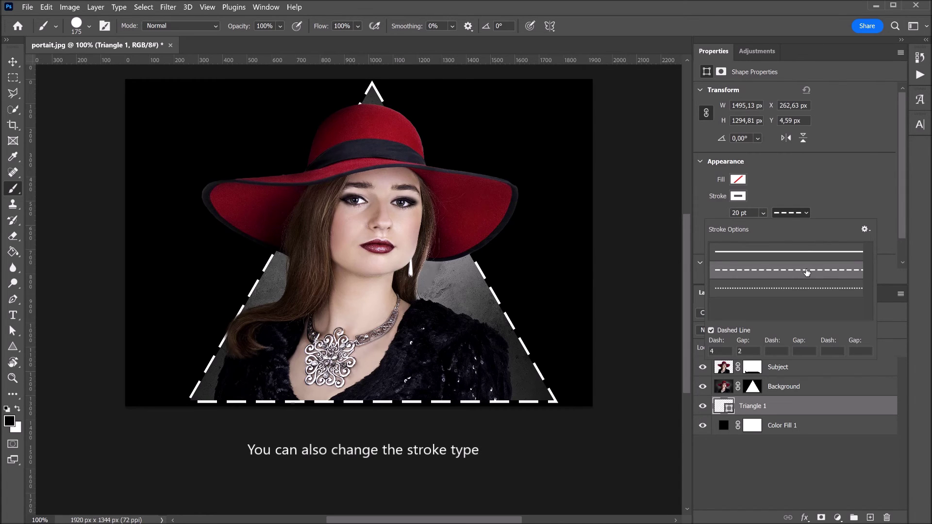
click(807, 290)
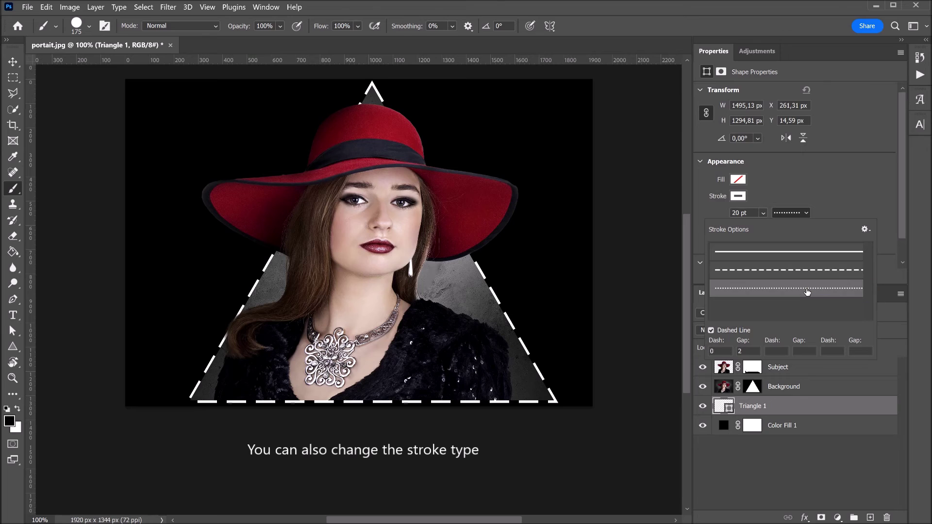
click(803, 253)
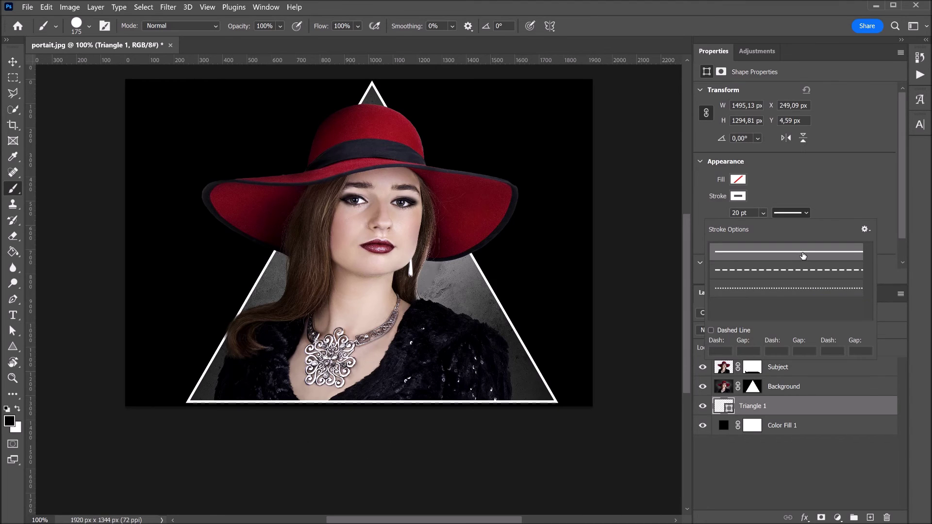
click(810, 369)
Scale the Subject, Background and Triangle 1 layers together to about 95,39% and shift them slightly left on the canvas.
click(810, 370)
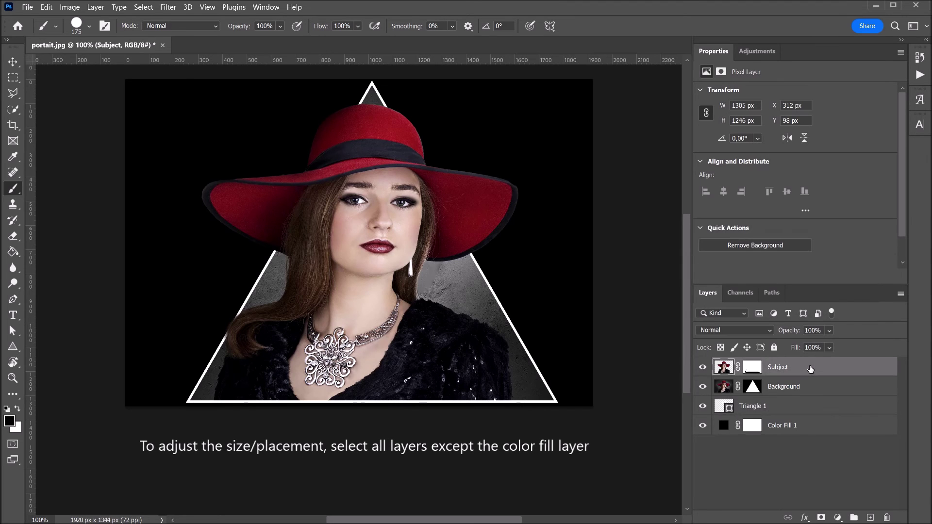
shift+click(817, 407)
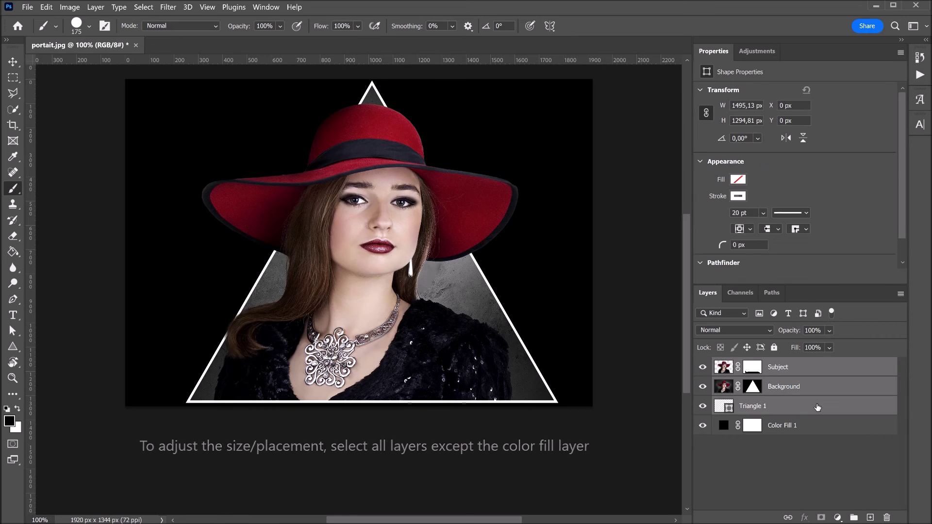
click(14, 62)
key(ctrl+t)
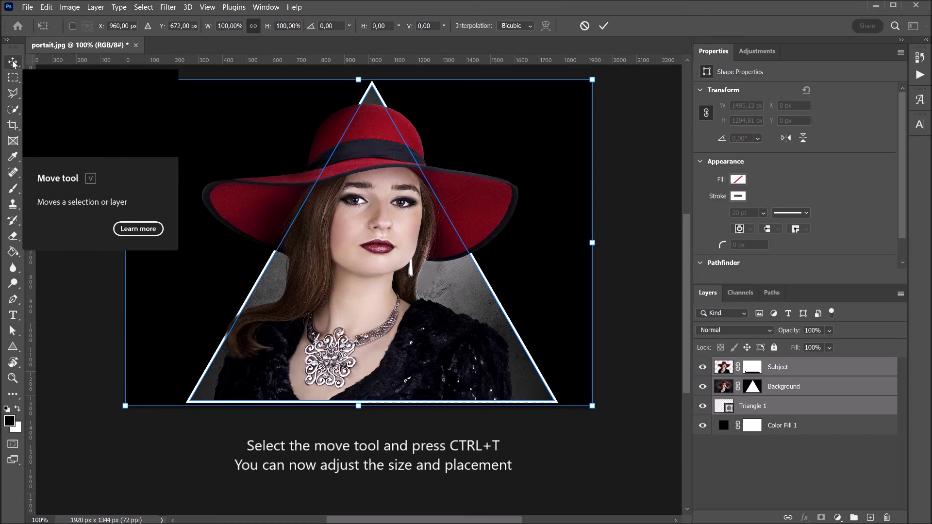
drag(361, 204, 361, 121)
drag(388, 267, 389, 255)
key(shift+Left)
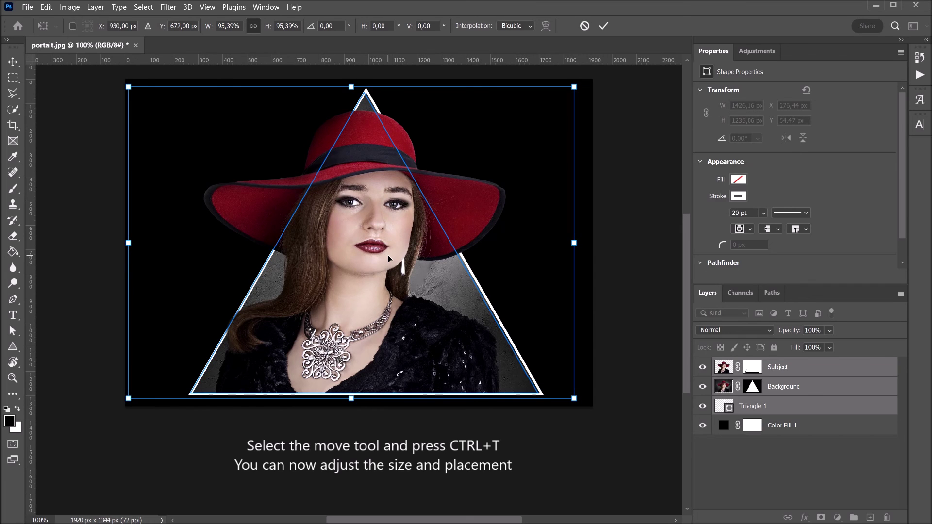
key(Return)
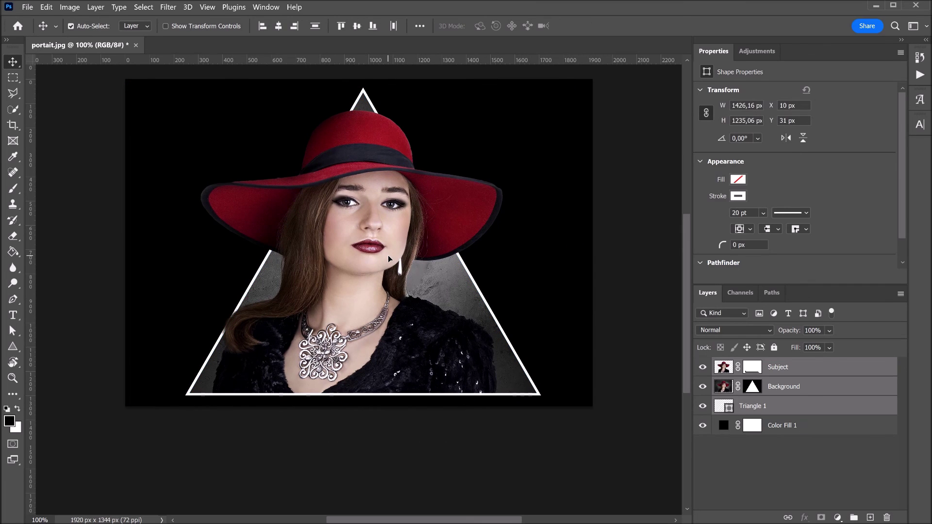